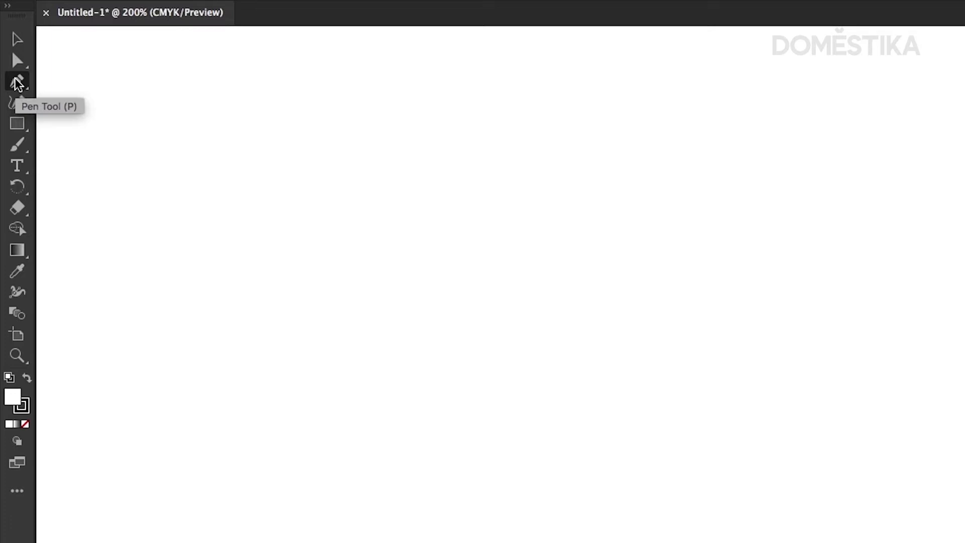
Pen-draw a closed half-cup outline: rounded left side, straight top, bottom and right edges
left_click(17, 83)
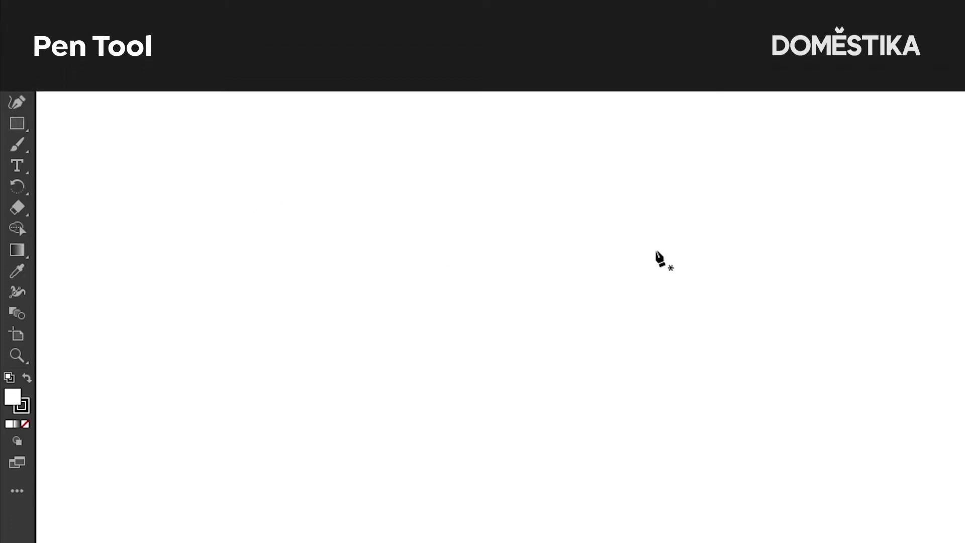
left_click(659, 239)
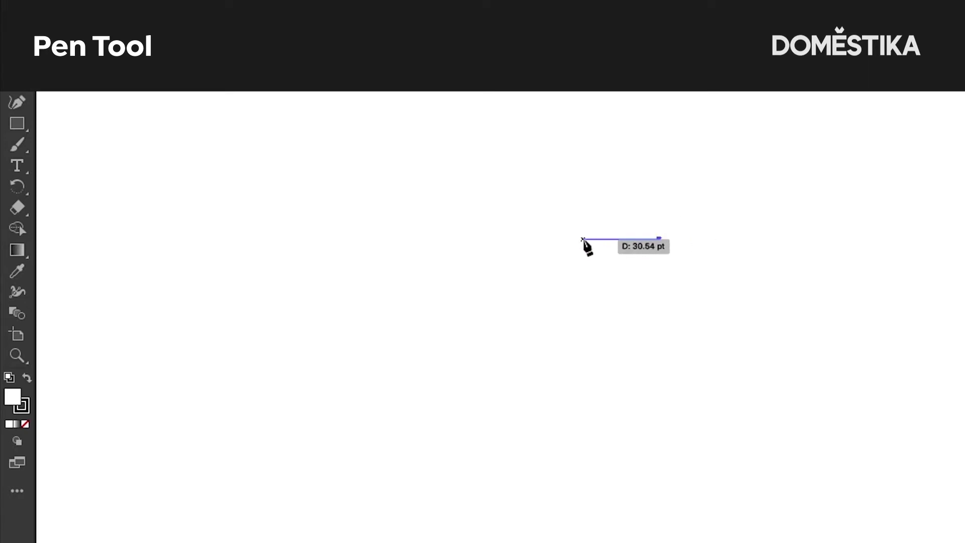
left_click_drag(582, 240, 551, 240)
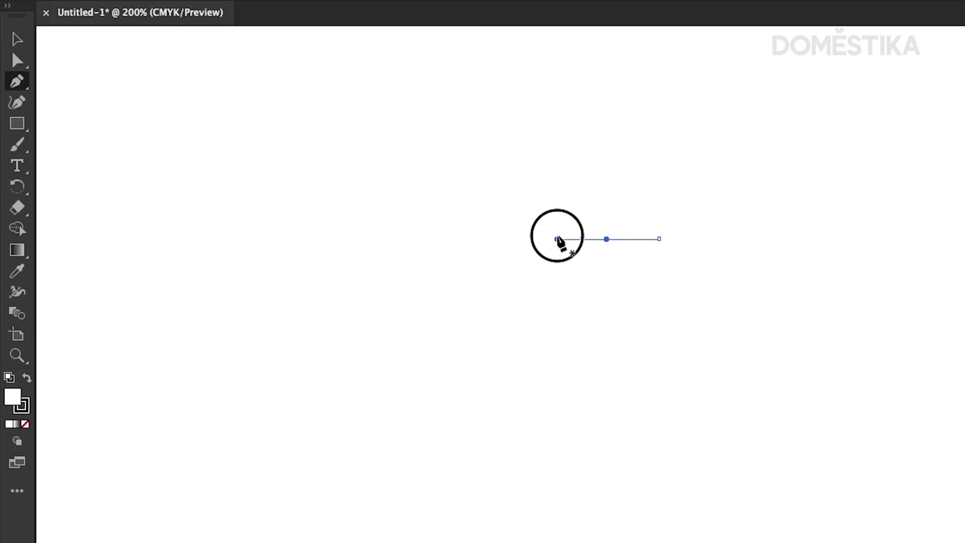
left_click_drag(547, 273, 547, 347)
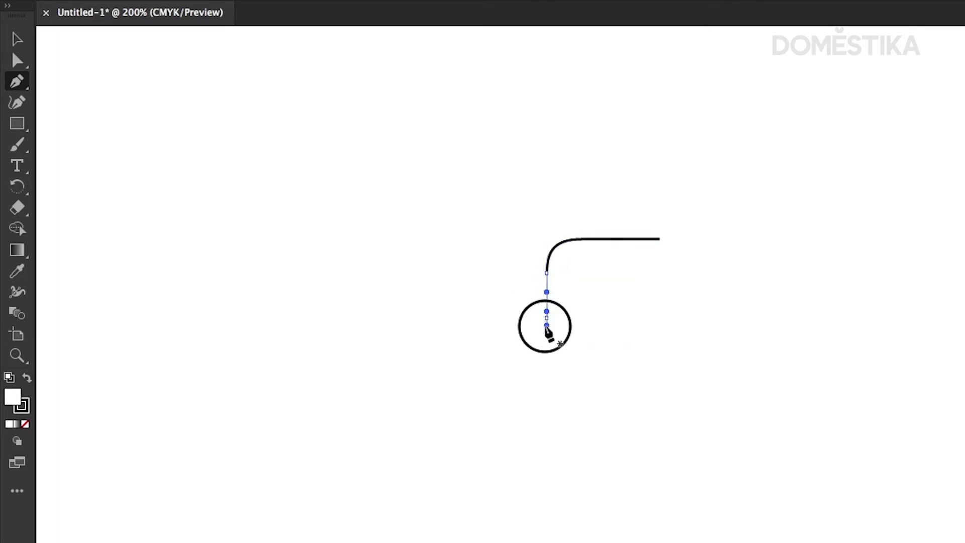
left_click_drag(611, 373, 651, 373)
left_click(659, 373)
left_click(659, 239)
Select the outline's top-left anchor with Direct Selection to adjust its curve
key("a")
left_click(495, 314)
left_click(550, 246)
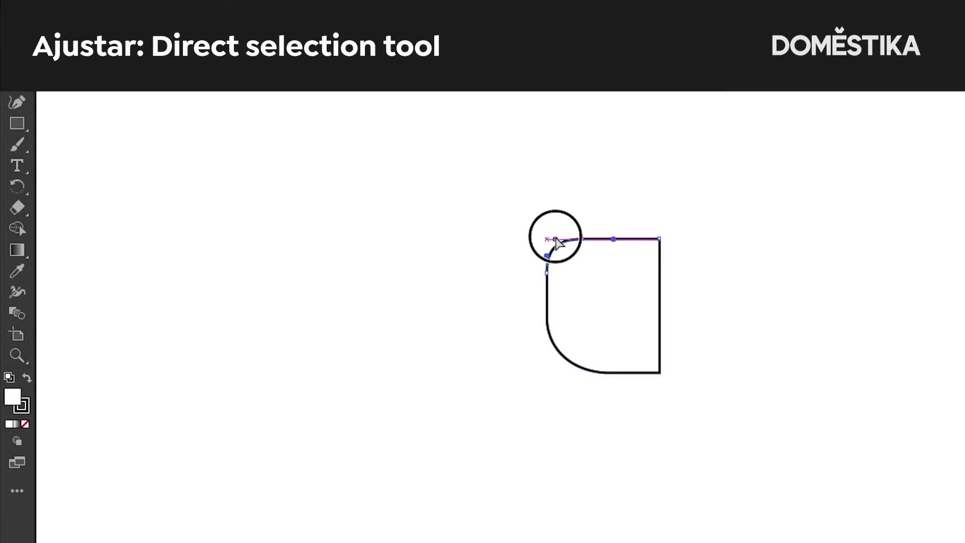
Shift+Alt-drag a copy of the half-cup shape horizontally to the right of the original
left_click(520, 252)
left_click(562, 298)
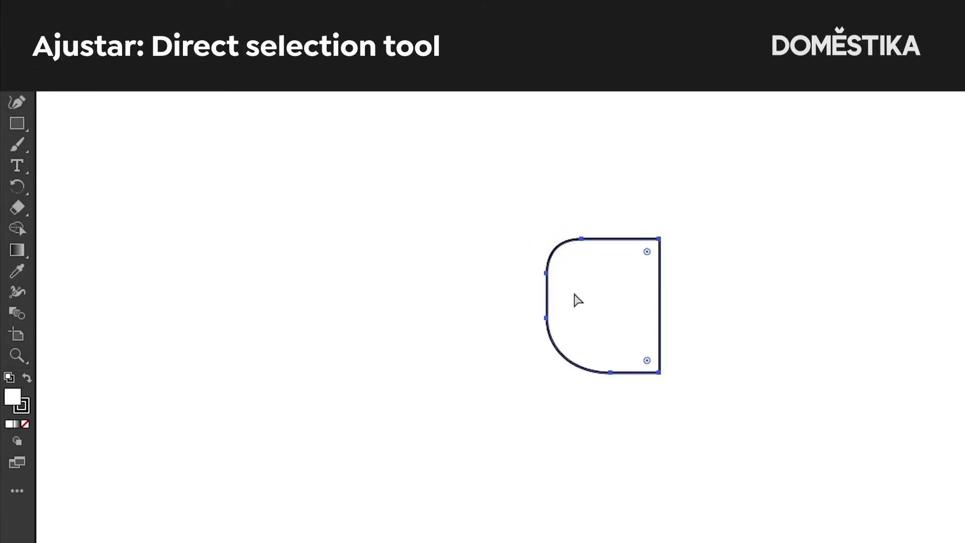
left_click_drag(582, 280, 701, 287)
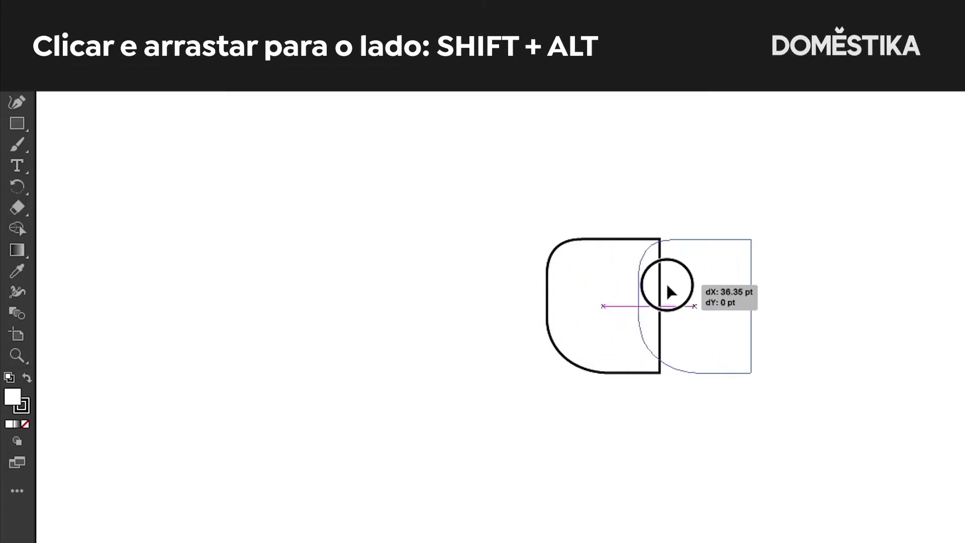
left_click_drag(700, 287, 701, 287)
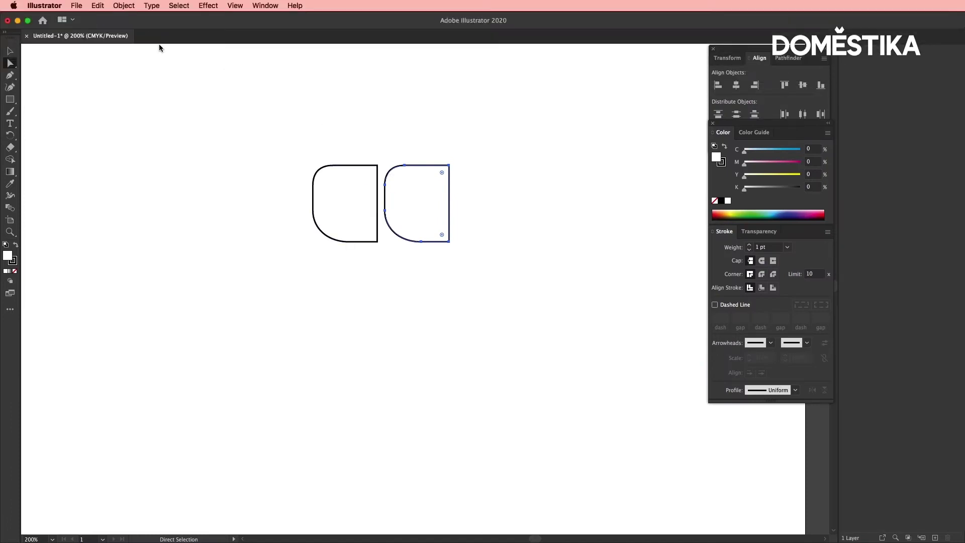
Open Object > Transform > Reflect and preview the copy mirrored across the Vertical axis
left_click(122, 6)
mouse_move(136, 17)
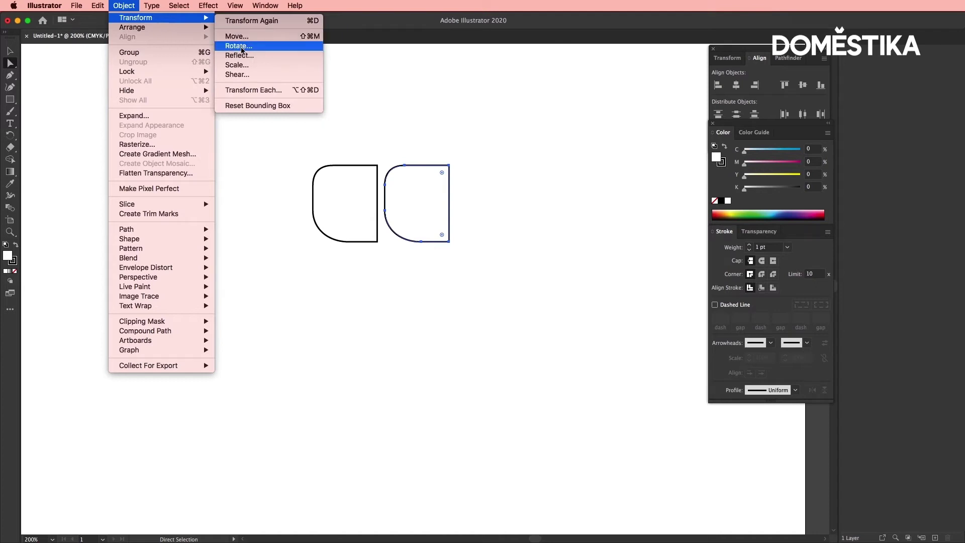
left_click(240, 55)
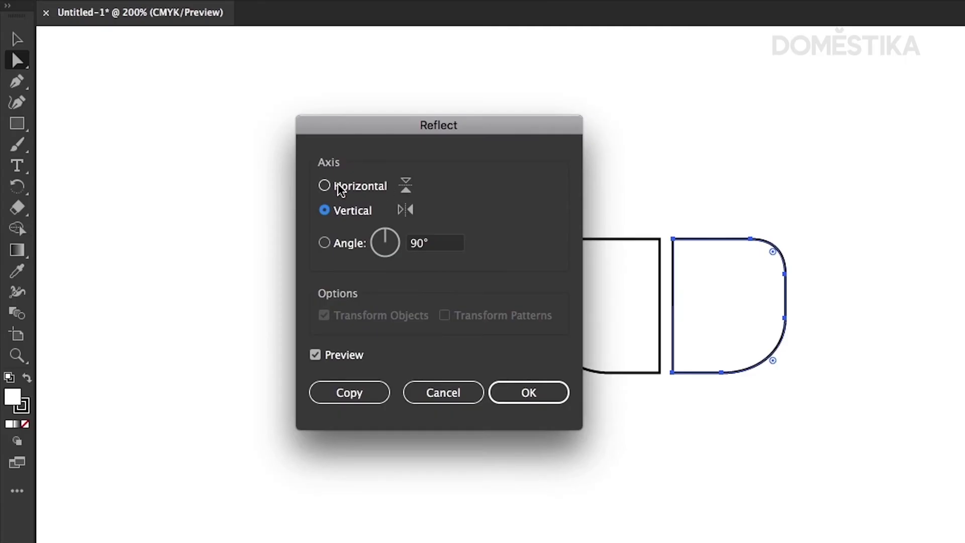
left_click(337, 185)
left_click(338, 209)
left_click(329, 396)
Butt the mirrored half against the original and Unite both into one rounded cup outline
mouse_move(408, 203)
left_mouse_down()
mouse_move(432, 203)
mouse_move(379, 203)
left_mouse_up()
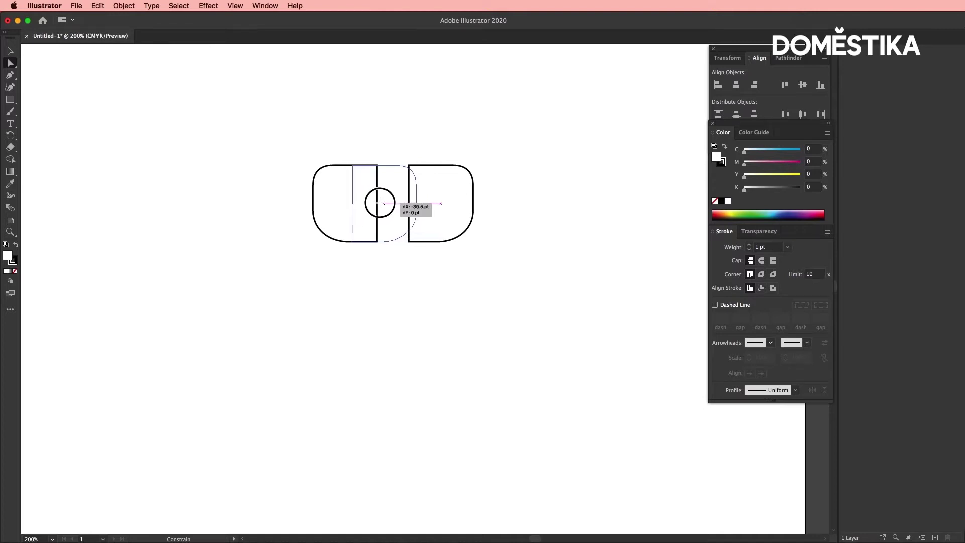
left_click_drag(379, 203, 376, 203)
left_click_drag(281, 138, 435, 272)
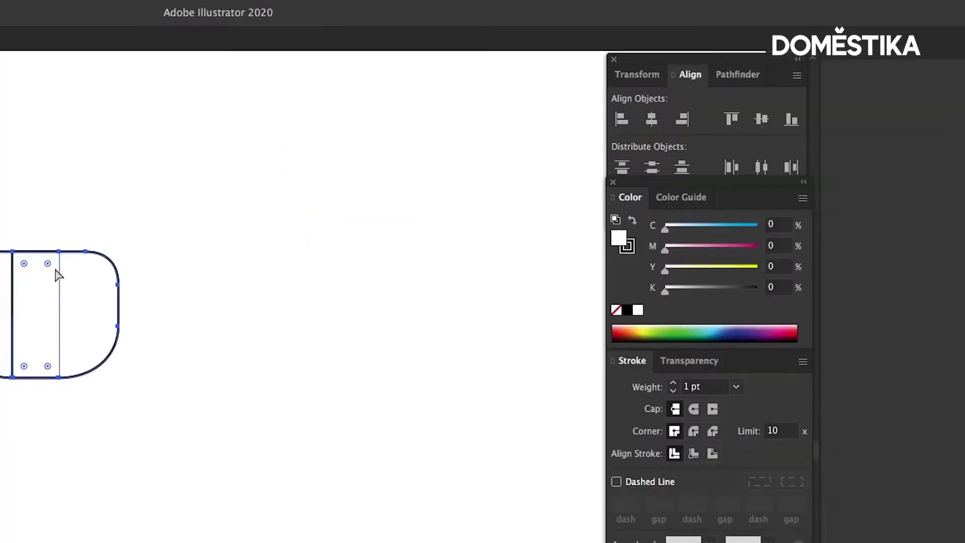
left_click(734, 75)
left_click(622, 119)
left_click(18, 429)
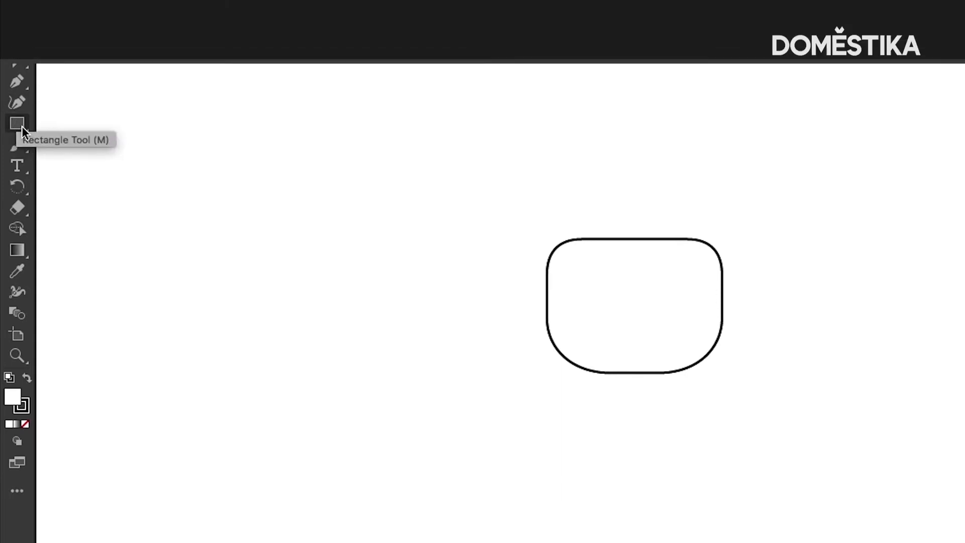
Draw a small rectangle near the cup's top and round its corners fully into a pill slot
left_click(16, 124)
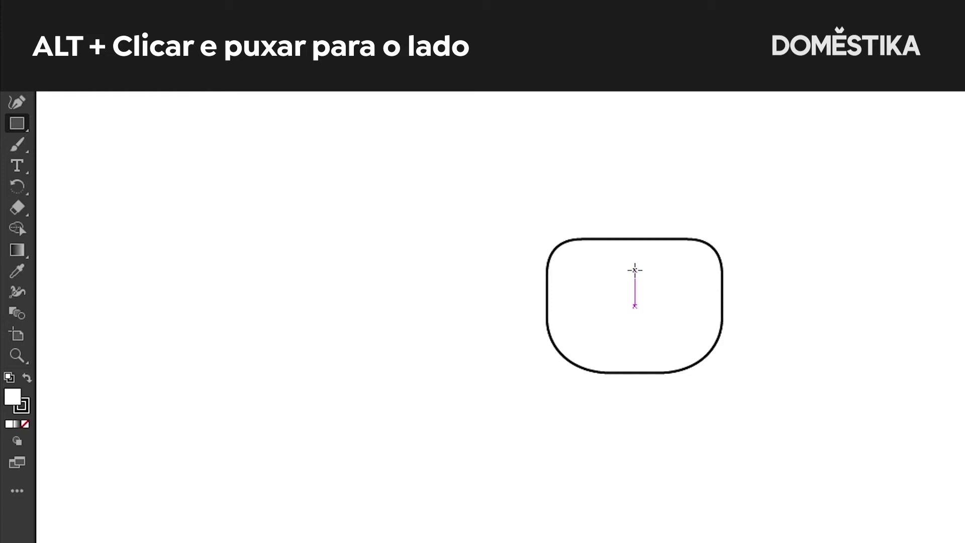
left_click_drag(634, 271, 693, 284)
left_click(17, 60)
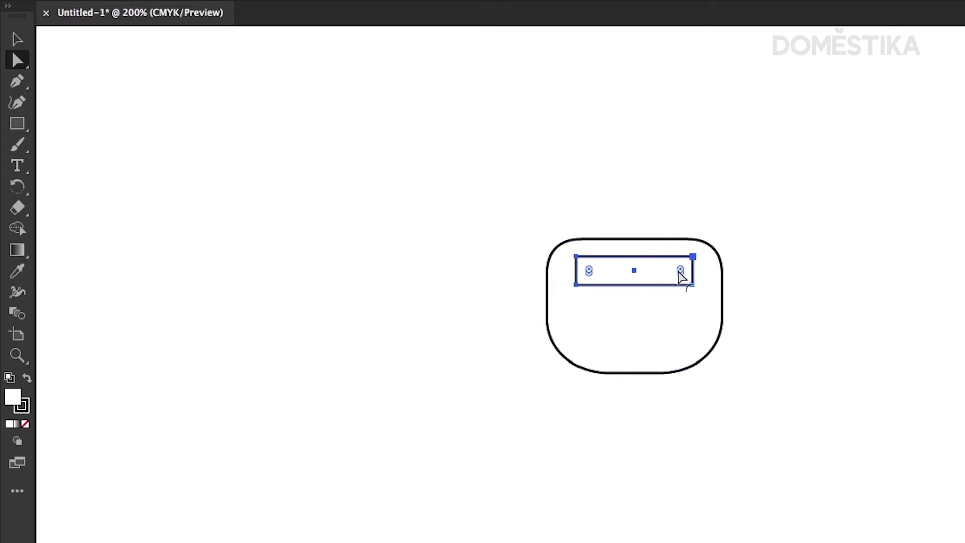
left_click_drag(681, 271, 653, 287)
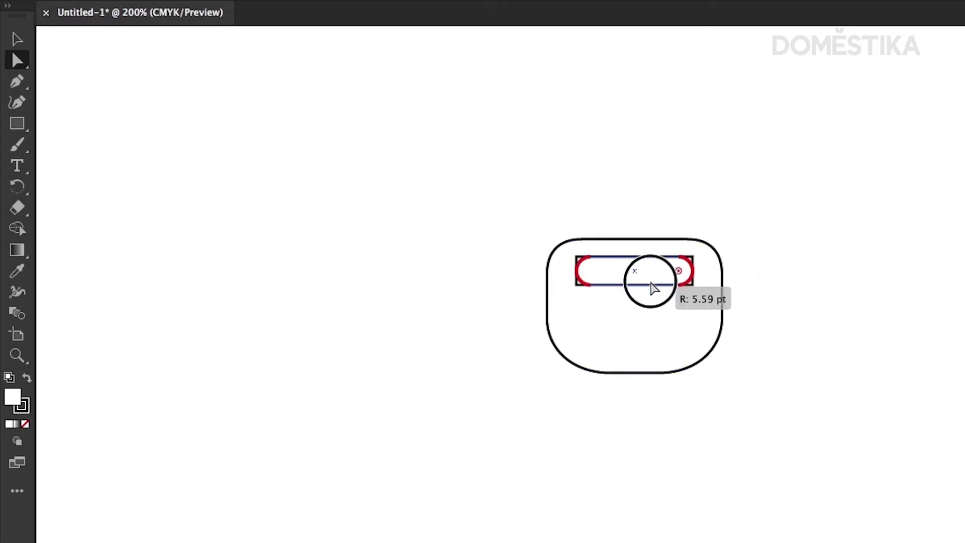
left_click(183, 112)
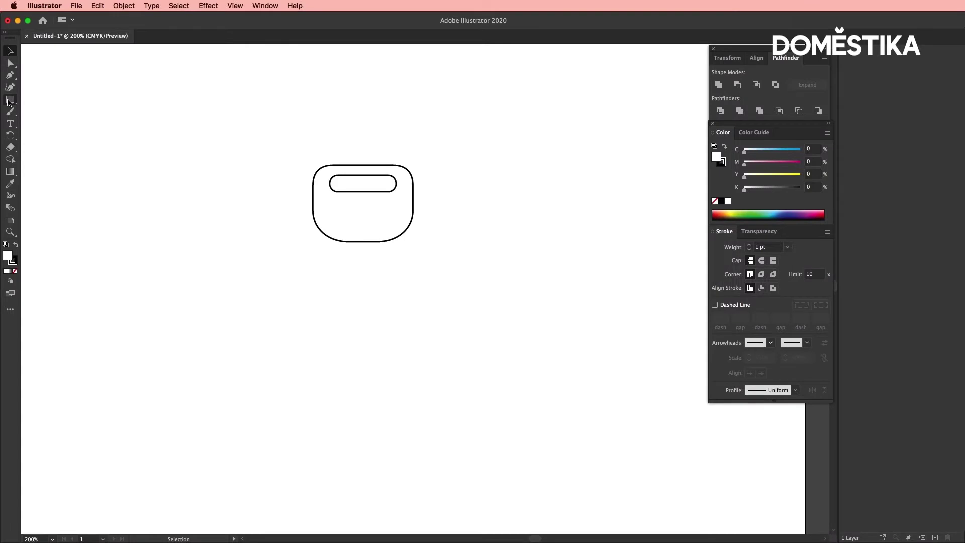
left_click(10, 100)
left_click(10, 102)
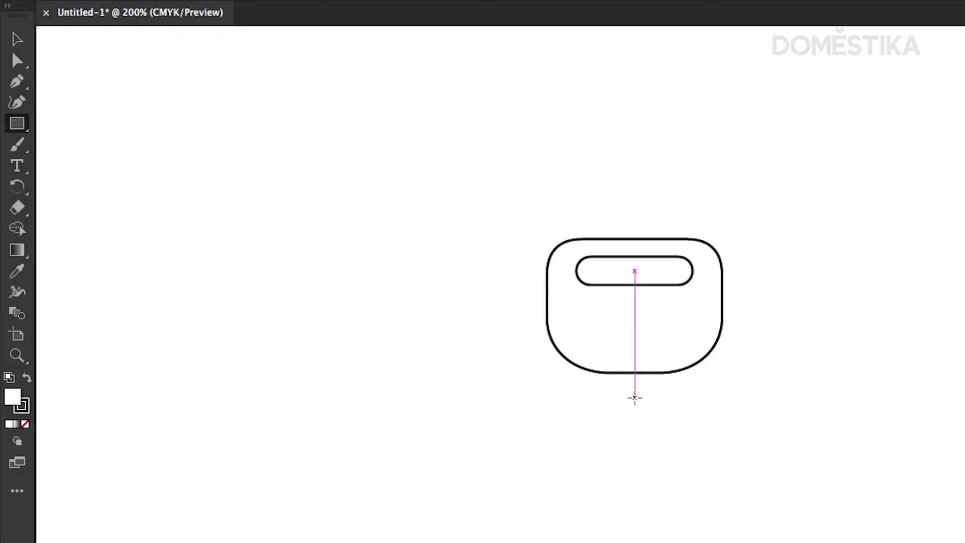
Draw a wide rectangle below the cup and Pathfinder-crop it into a flat-topped half-pill saucer
left_click_drag(635, 398, 722, 416)
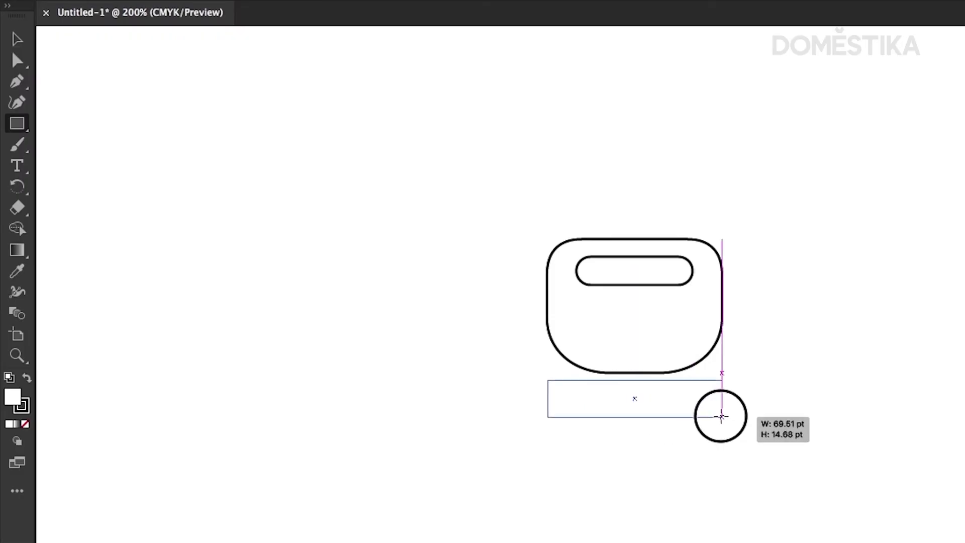
left_click_drag(722, 416, 732, 416)
mouse_move(479, 310)
left_mouse_down()
mouse_move(632, 397)
mouse_move(759, 398)
left_mouse_up()
left_click(17, 61)
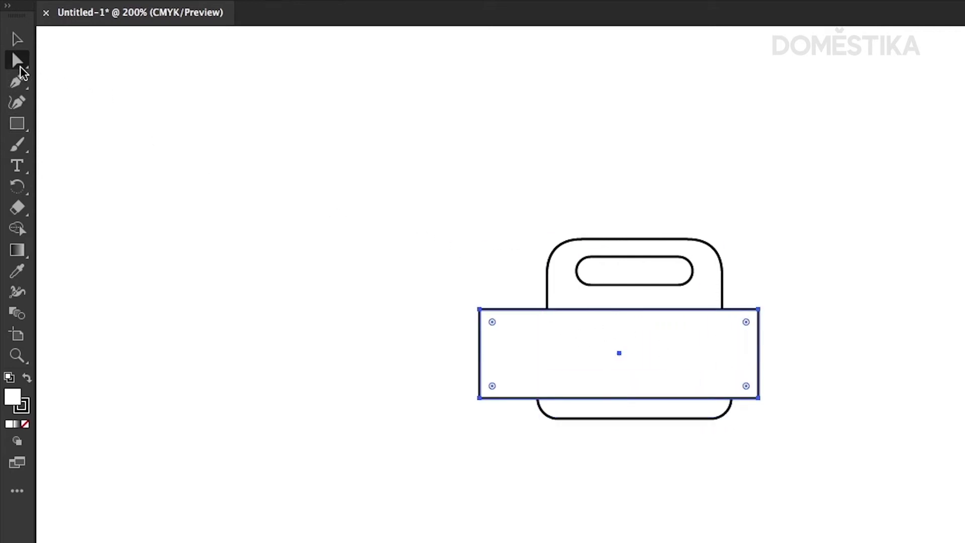
left_click(589, 410, "shift")
left_click(936, 313)
Draw a thin rectangle strip over the saucer's top edge
left_click(683, 471)
left_click(19, 122)
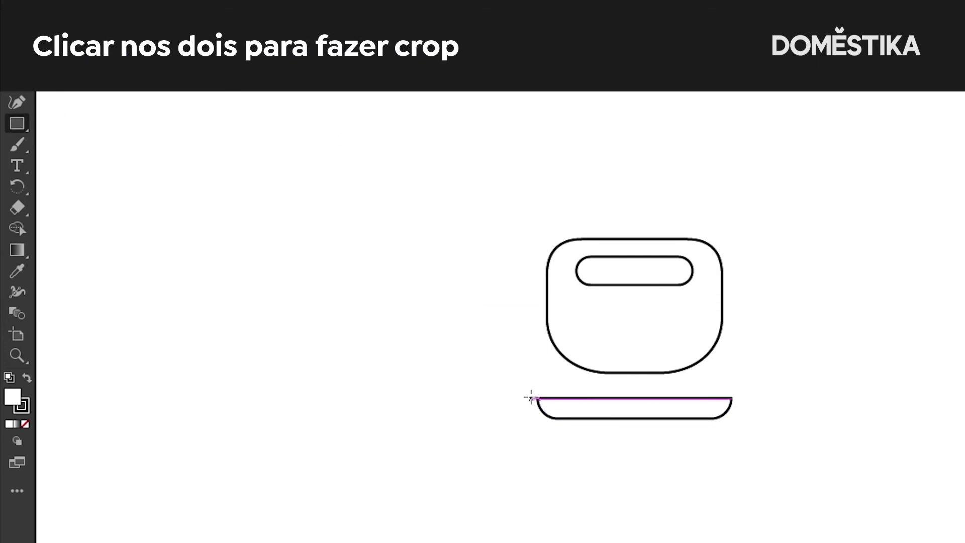
left_click_drag(538, 397, 729, 385)
Merge the strip and saucer into one base and move it just under the cup
left_click(17, 39)
left_click_drag(744, 433, 504, 385)
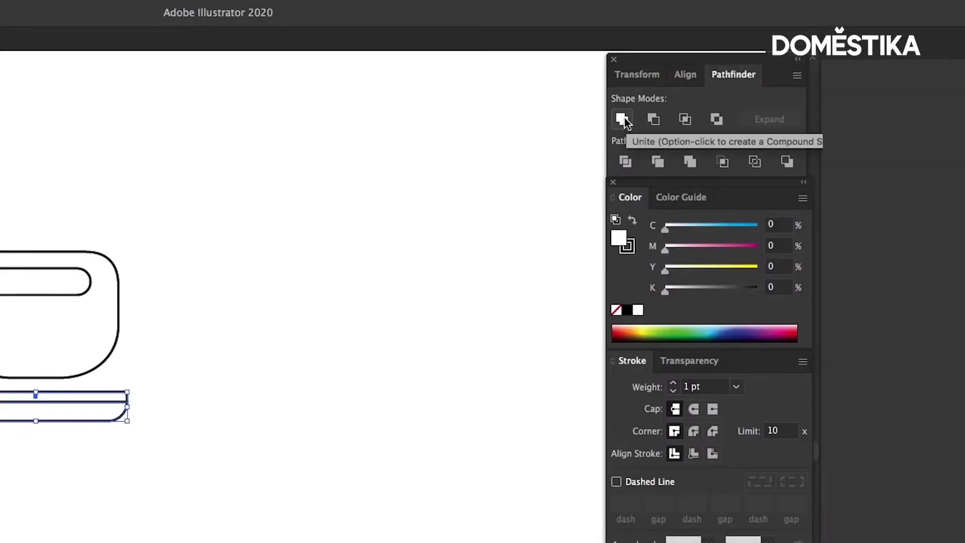
left_click(622, 119)
left_click(31, 462)
left_click_drag(364, 348, 364, 341)
left_click_drag(10, 99, 103, 98)
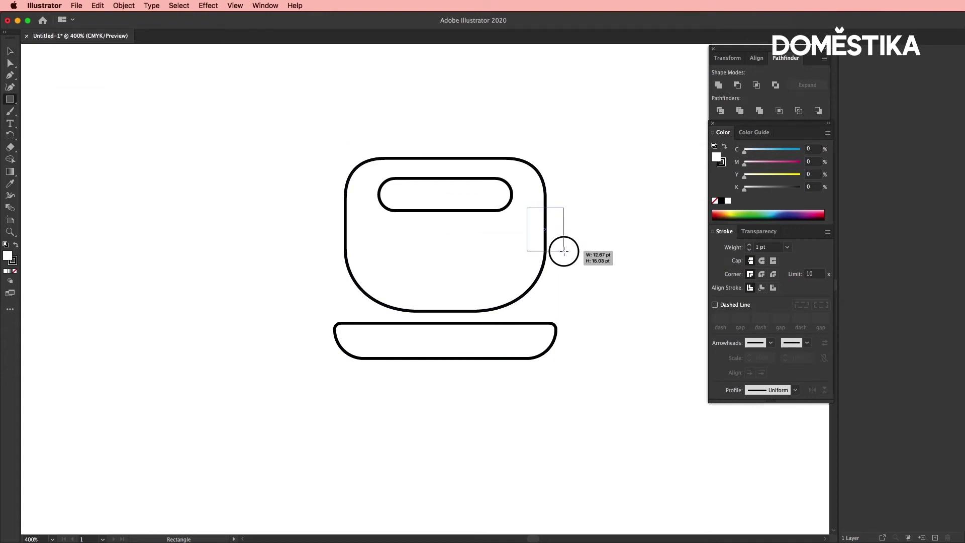
Draw an unfilled rounded square across the cup's right edge with a 10 pt stroke
left_click_drag(546, 229, 588, 271)
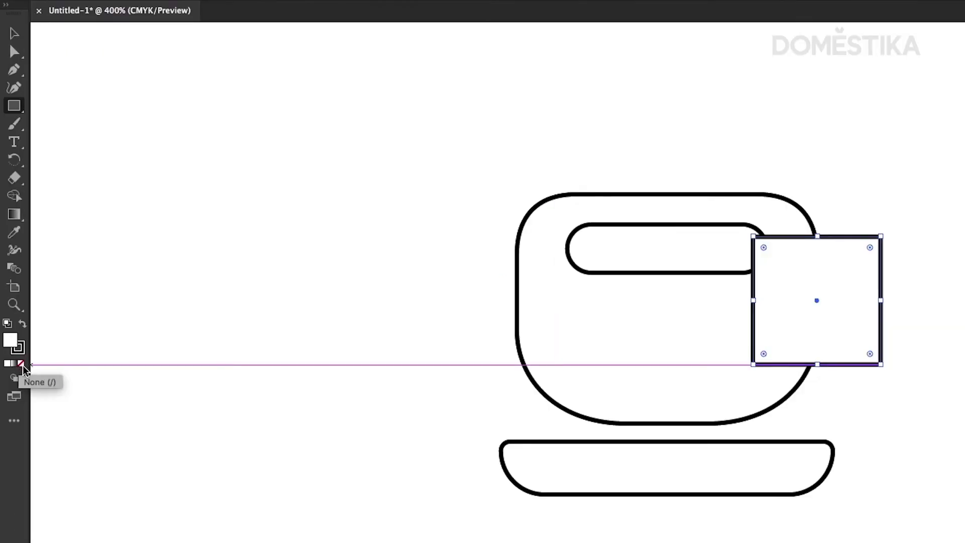
left_click(20, 364)
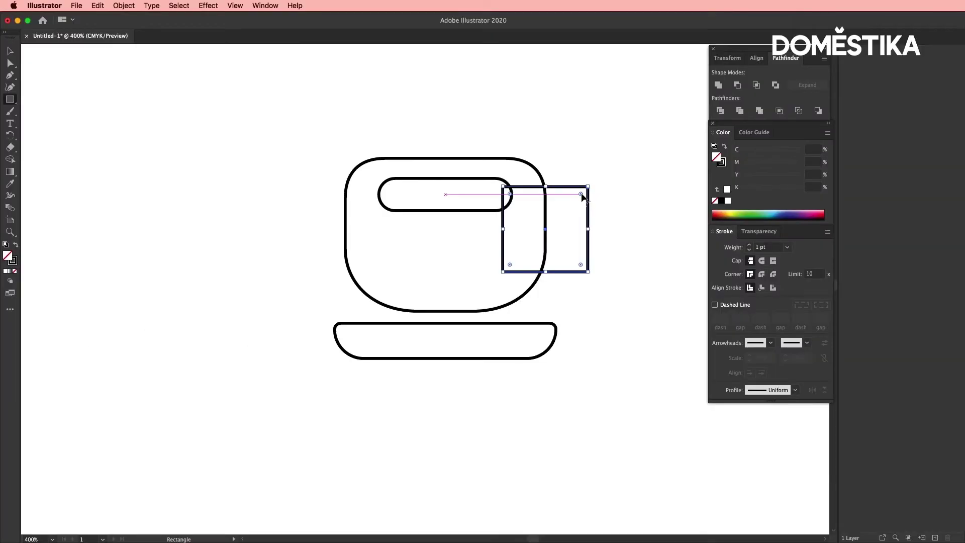
left_click_drag(581, 195, 555, 222)
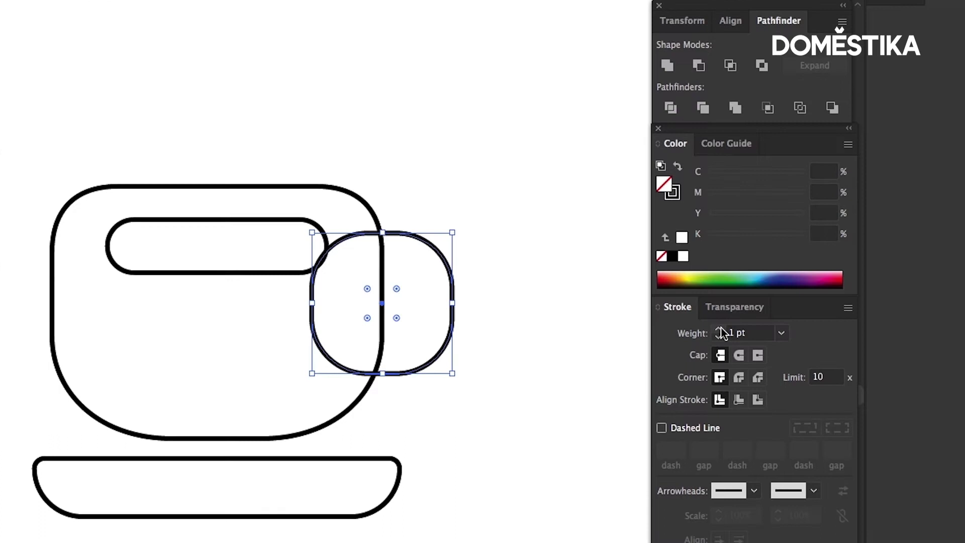
left_click(719, 330)
left_click(719, 330)
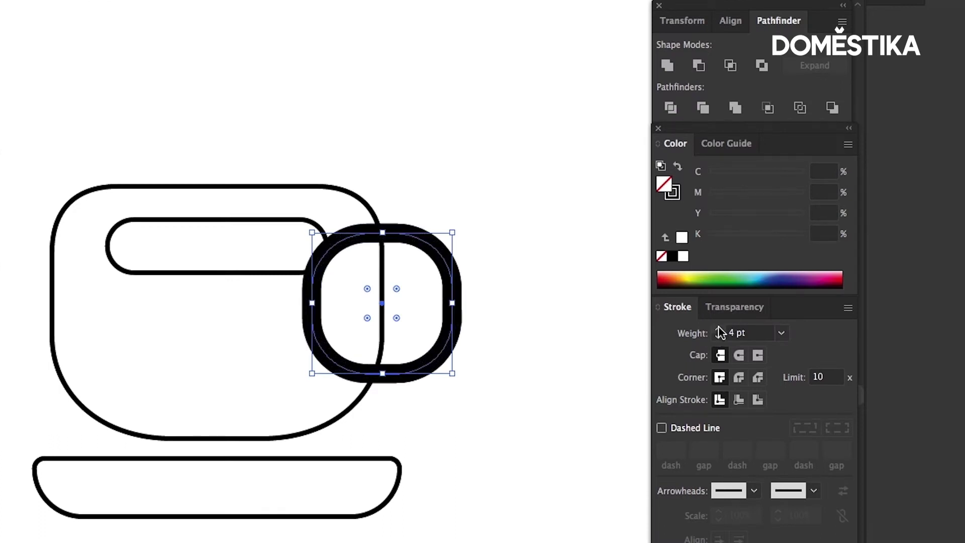
left_click(719, 330)
left_click(719, 330)
left_click(718, 330)
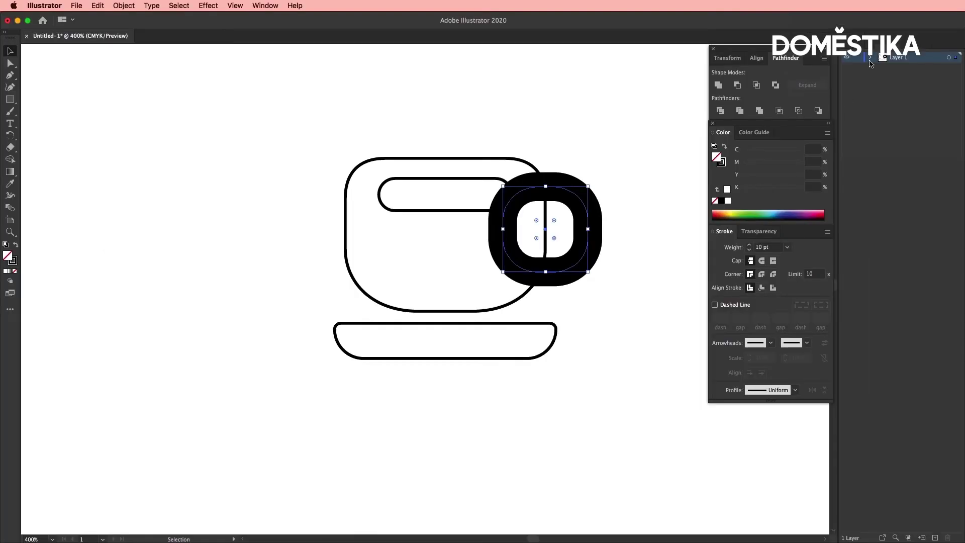
Move the handle ring behind the cup body in the Layers panel, then reselect it
left_click(870, 59)
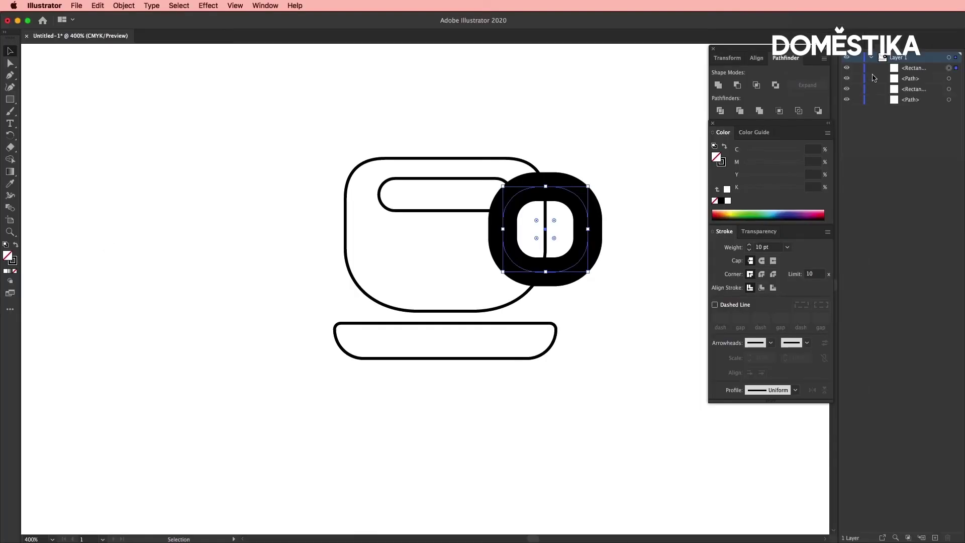
left_click_drag(913, 68, 914, 103)
key("z")
left_click(439, 314, "alt")
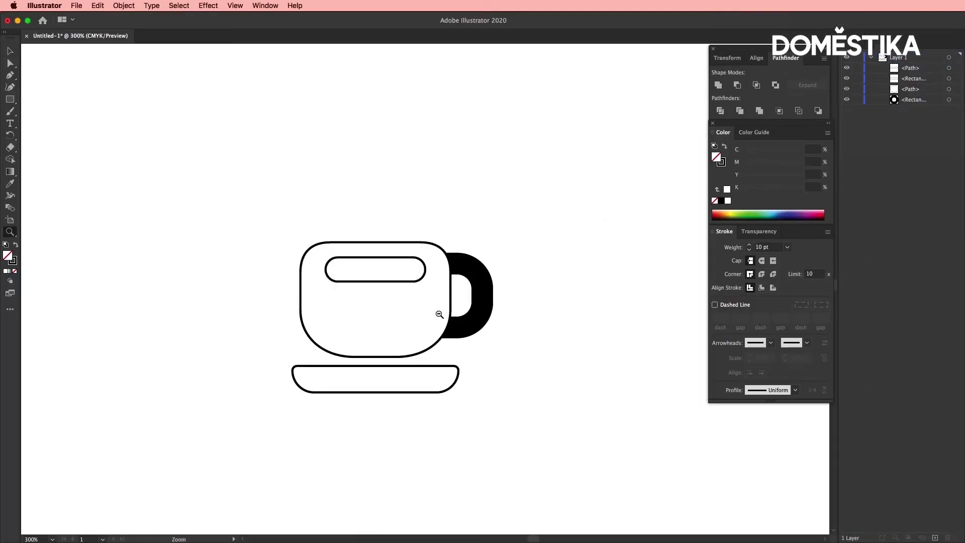
left_click(409, 254, "alt")
left_click(402, 281)
left_click(458, 346)
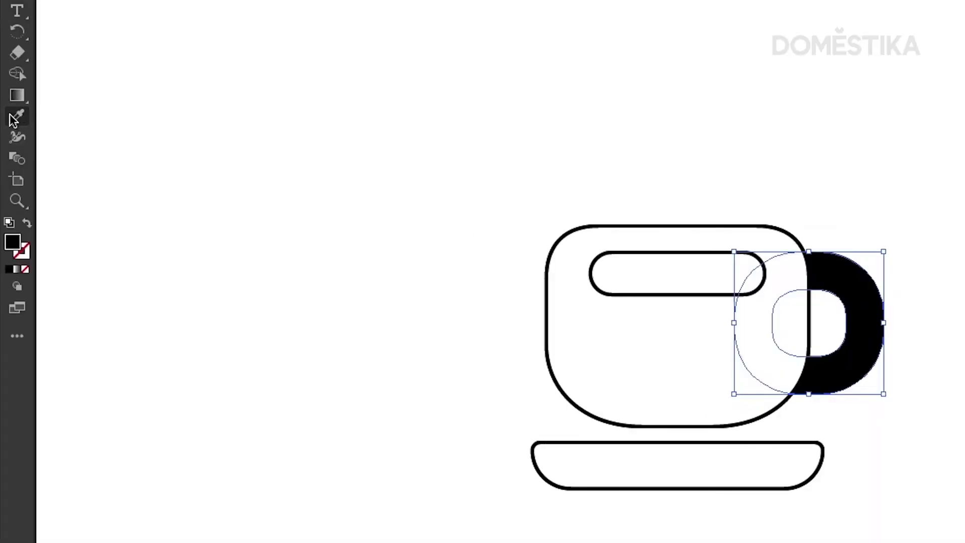
left_click(13, 117)
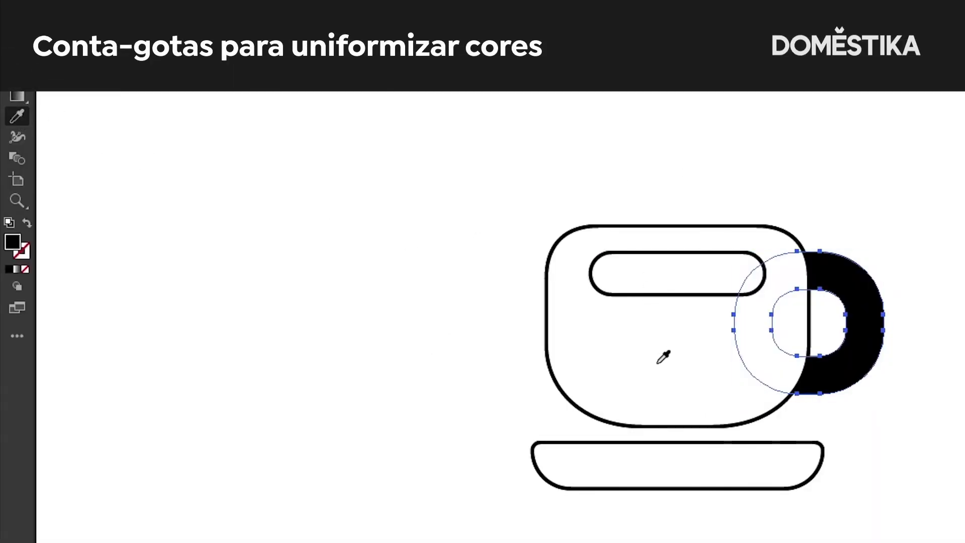
Eyedrop the cup body's style onto the handle ring and swap fill and stroke to make shapes black
left_click(632, 407)
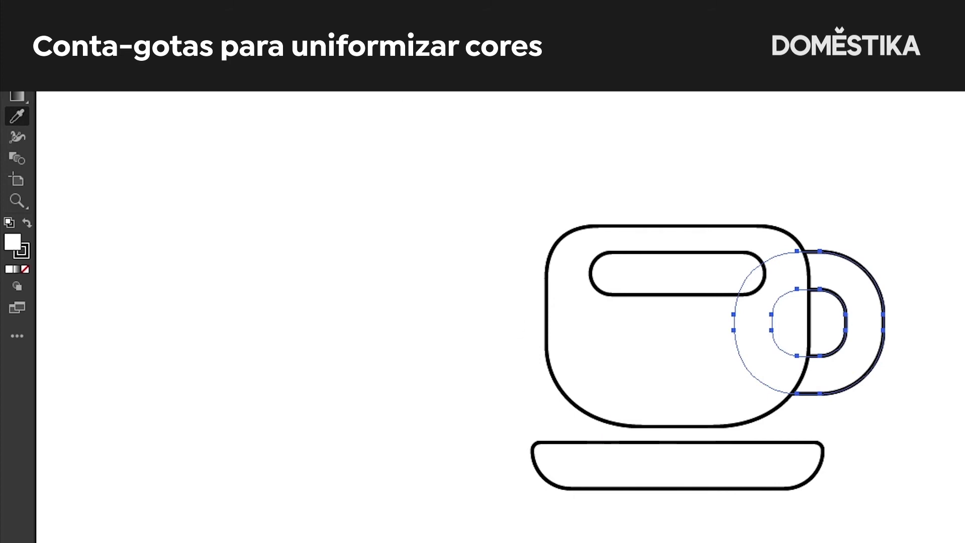
key("v")
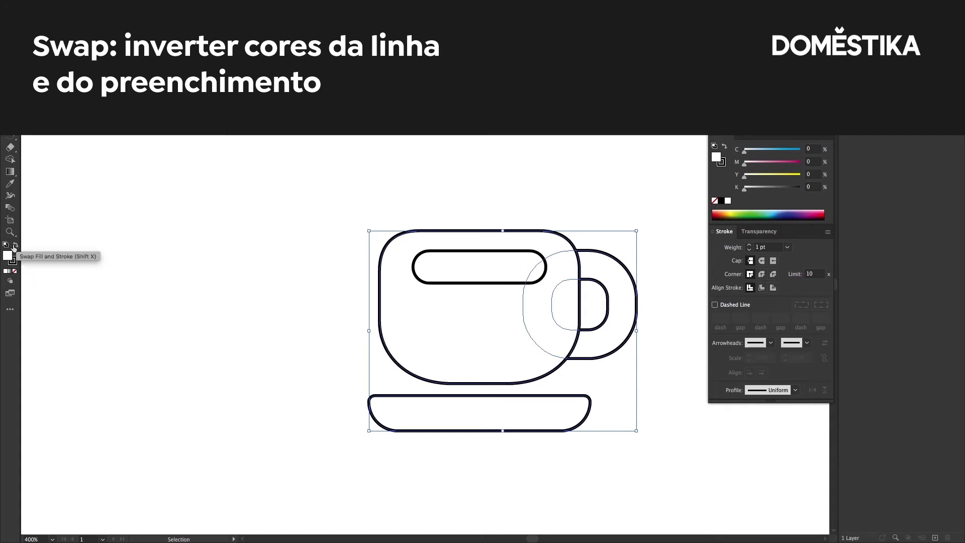
left_click(14, 246)
left_click(139, 321)
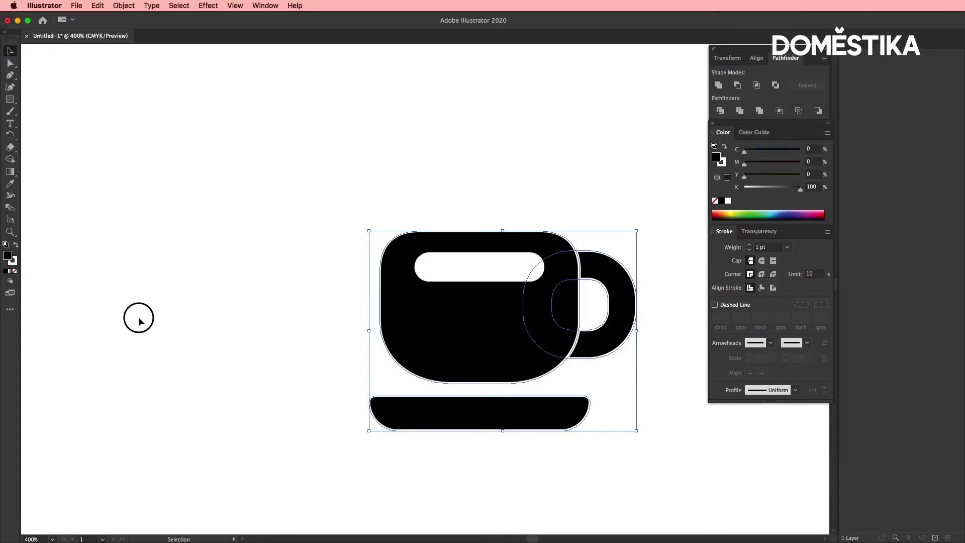
Remove the outlines from the black cup and from the white pill slot
left_click(478, 322)
left_click(161, 365)
left_click(444, 265)
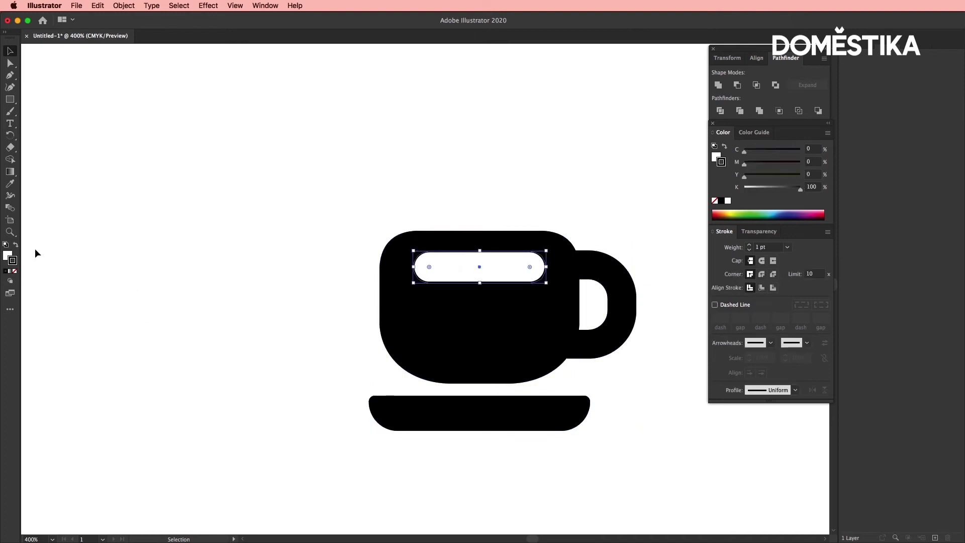
left_click(15, 271)
key("z")
left_click(435, 304, "alt")
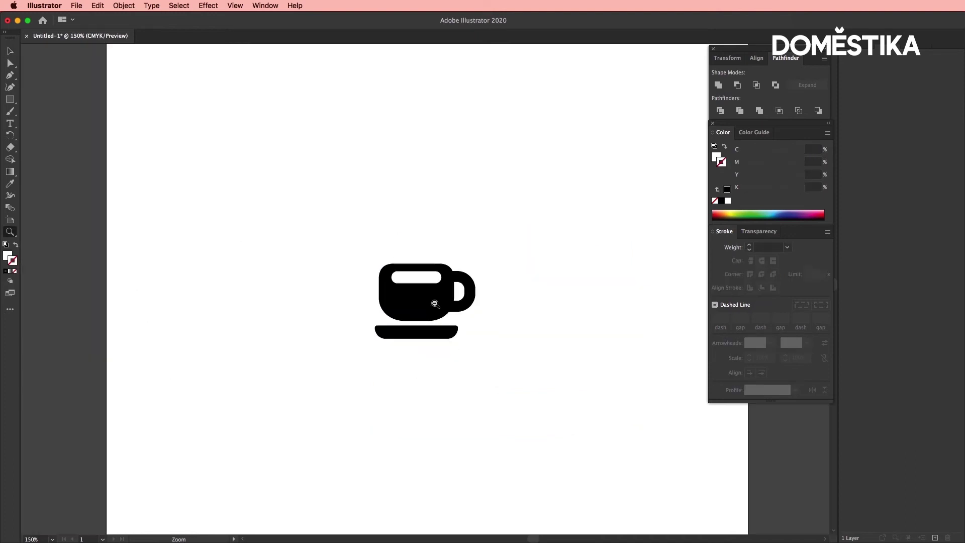
left_click(425, 314)
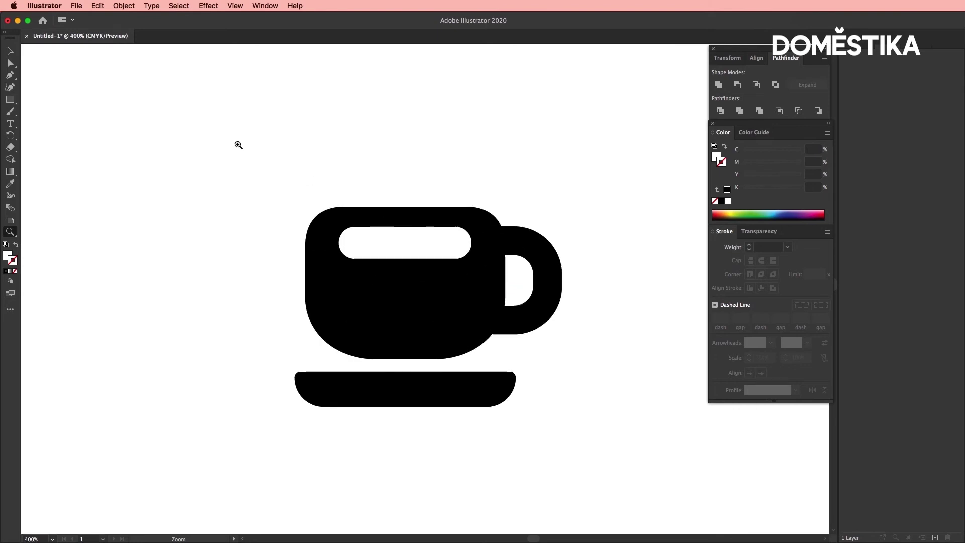
Pen-draw a leaf-shaped steam wisp above the cup and give it the cup's black fill
left_click(10, 74)
left_click(366, 183)
left_click(385, 116)
left_click_drag(405, 72, 397, 127)
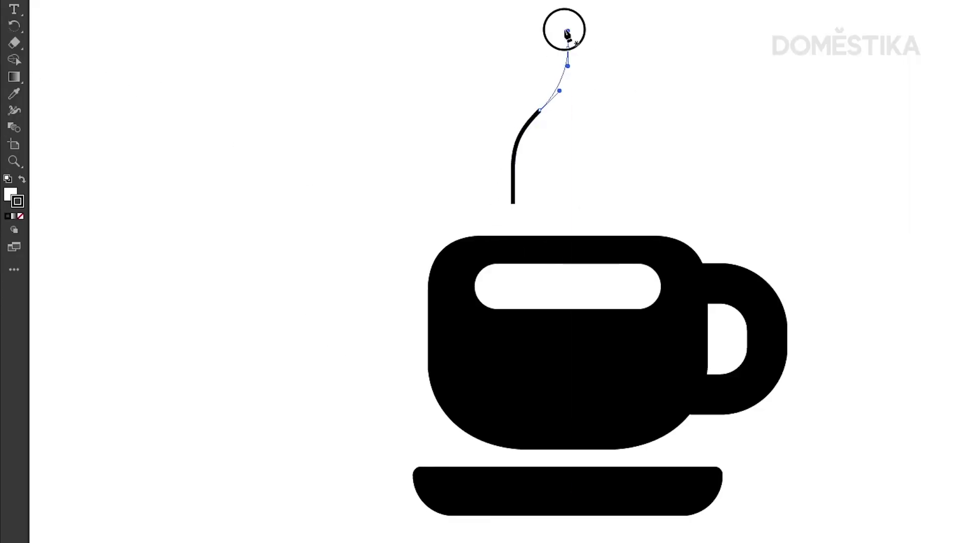
left_click_drag(524, 164, 521, 190)
left_click(513, 204)
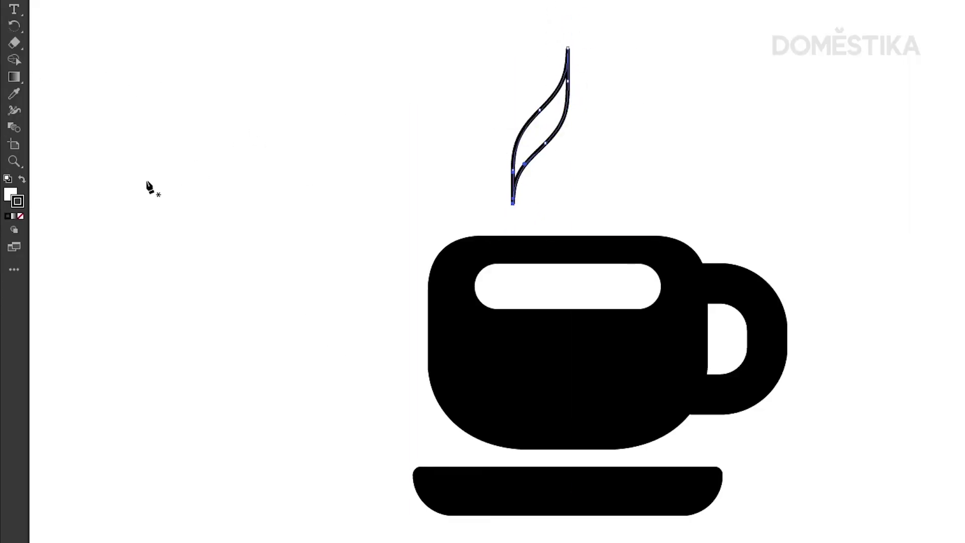
left_click(19, 97)
left_click(442, 329)
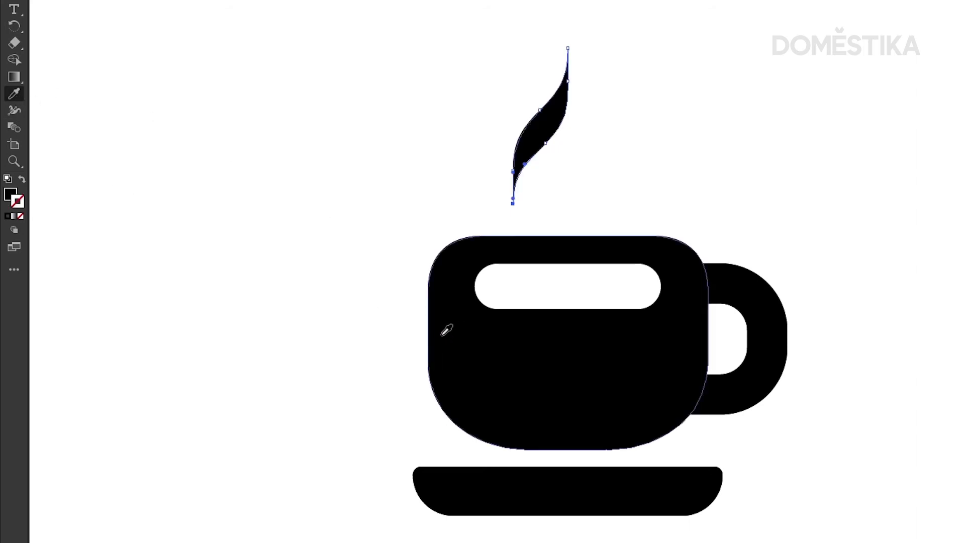
Alt-drag a smaller copy of the wisp to its right and select both wisps
key("v")
left_click_drag(393, 221, 441, 221)
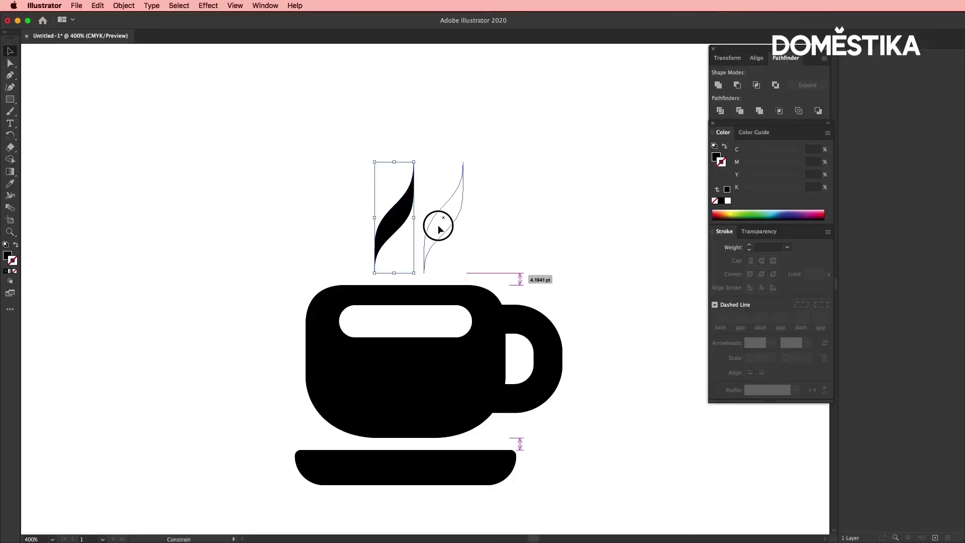
left_click_drag(461, 166, 456, 179)
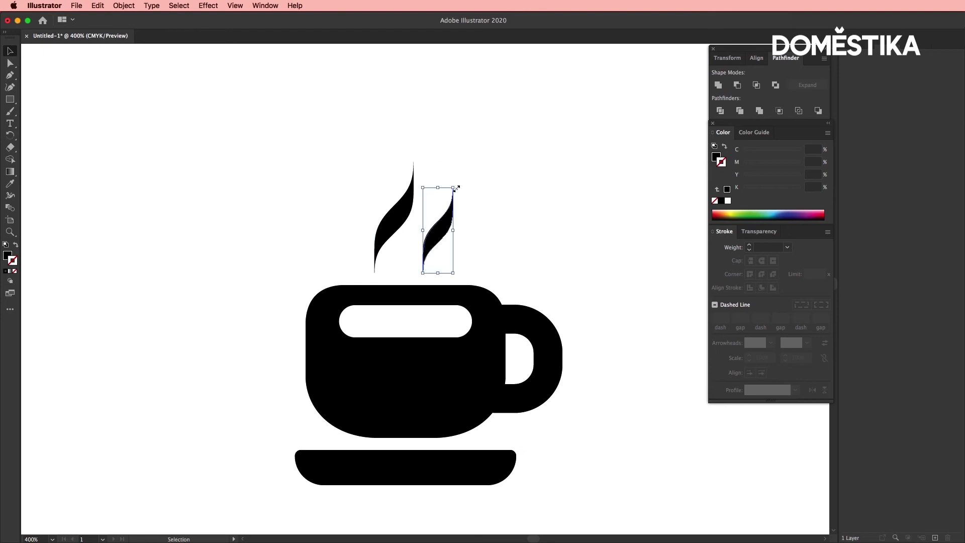
key("ctrl+z")
left_click(404, 211)
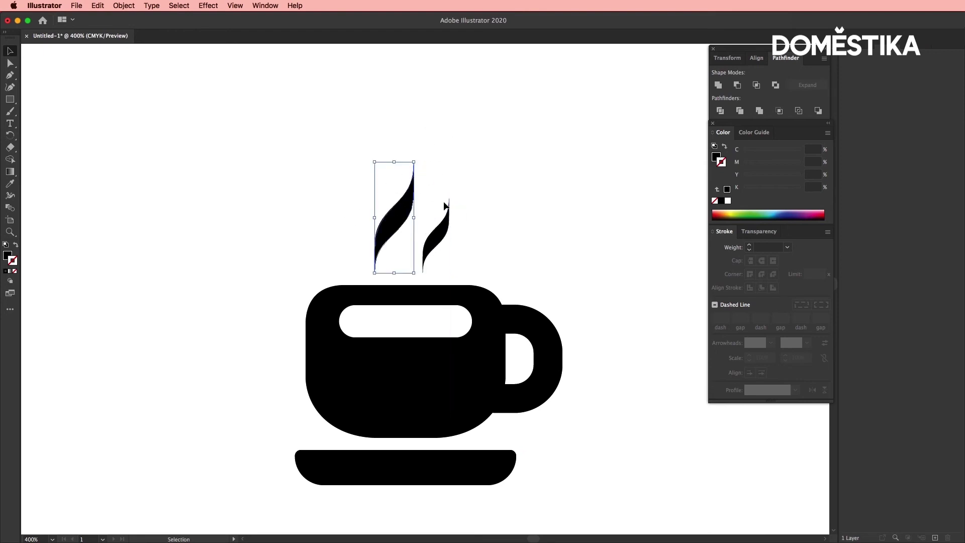
left_click_drag(460, 229, 461, 229)
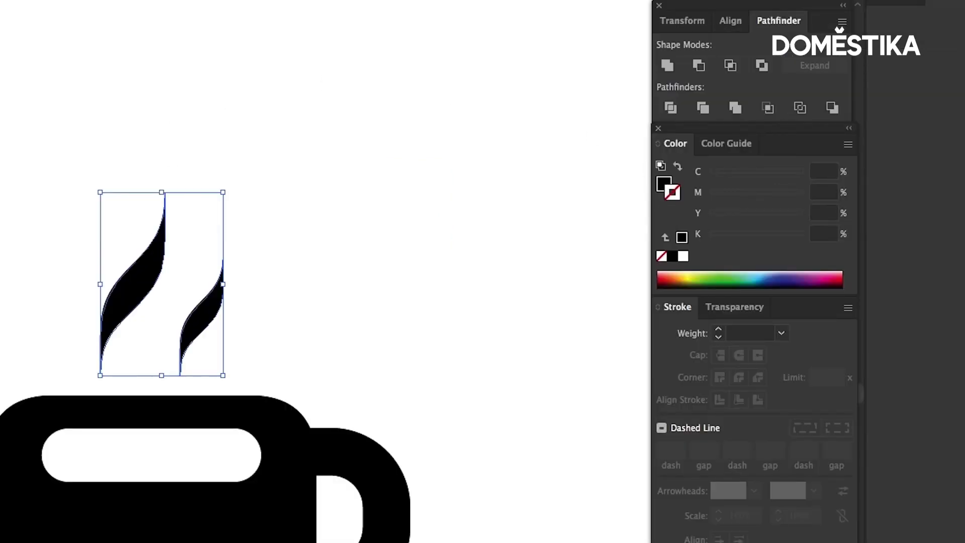
Give both steam wisps a black 6 pt stroke with round caps
left_click(682, 237)
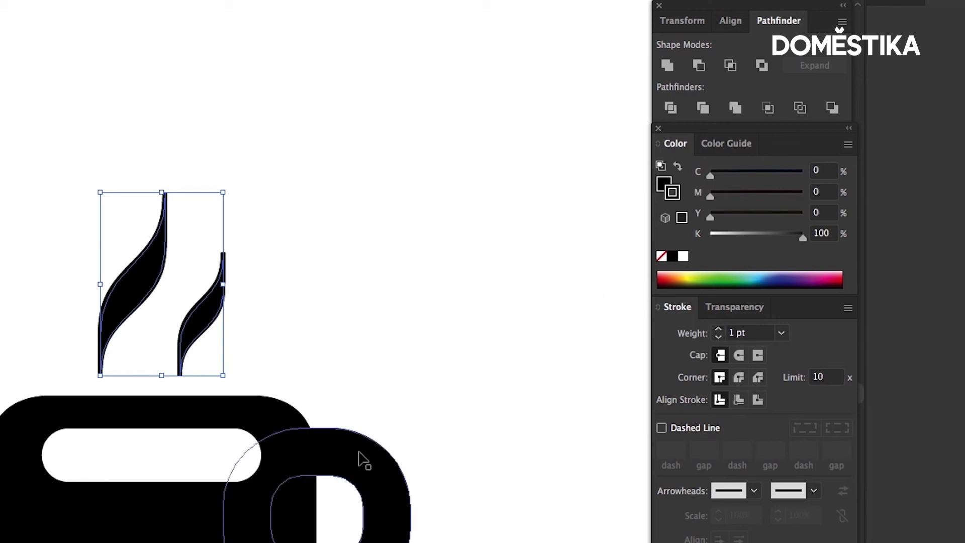
left_click(720, 332)
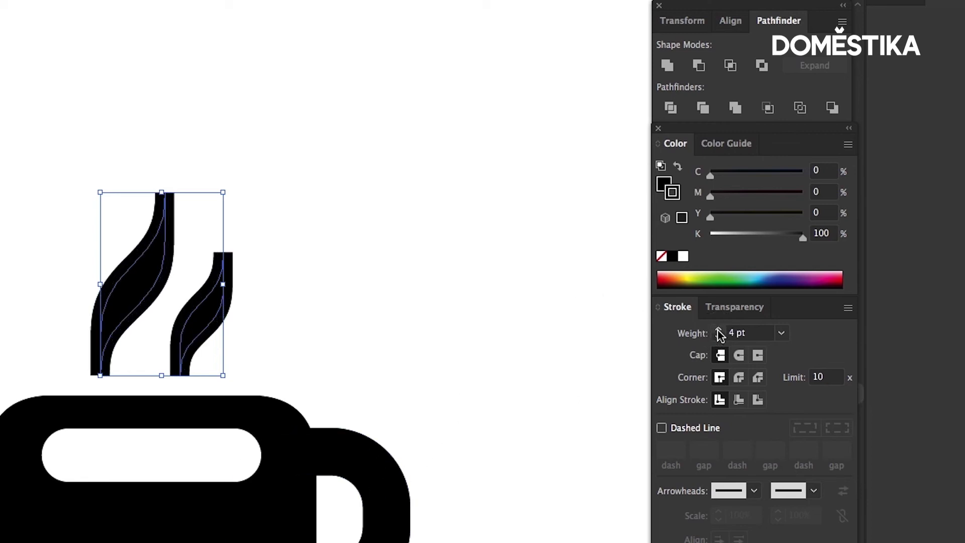
left_click(739, 356)
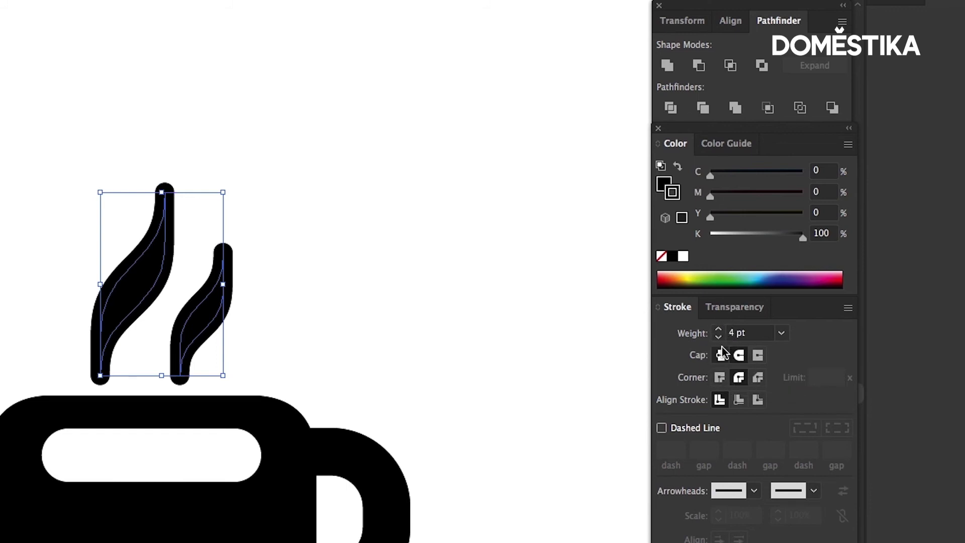
left_click(718, 329)
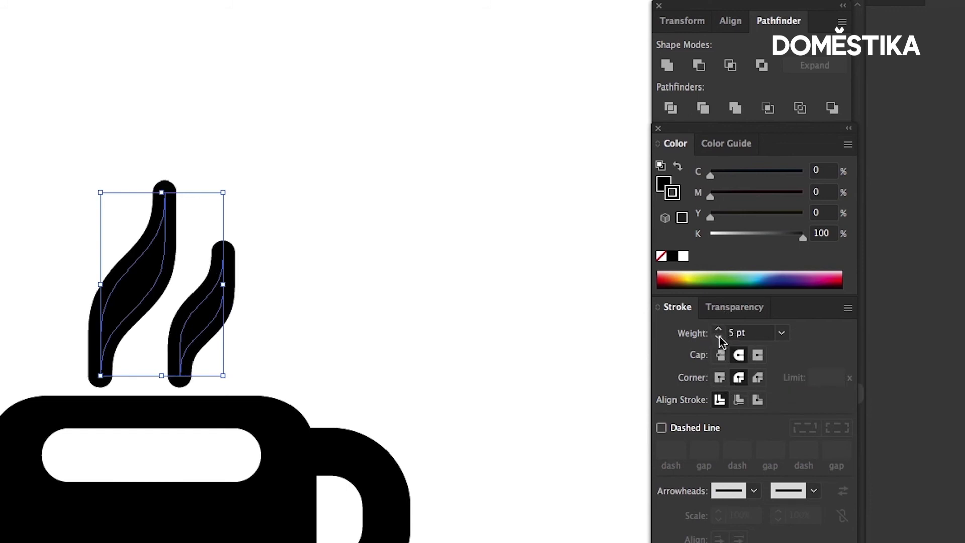
left_click(720, 333)
left_click(142, 291)
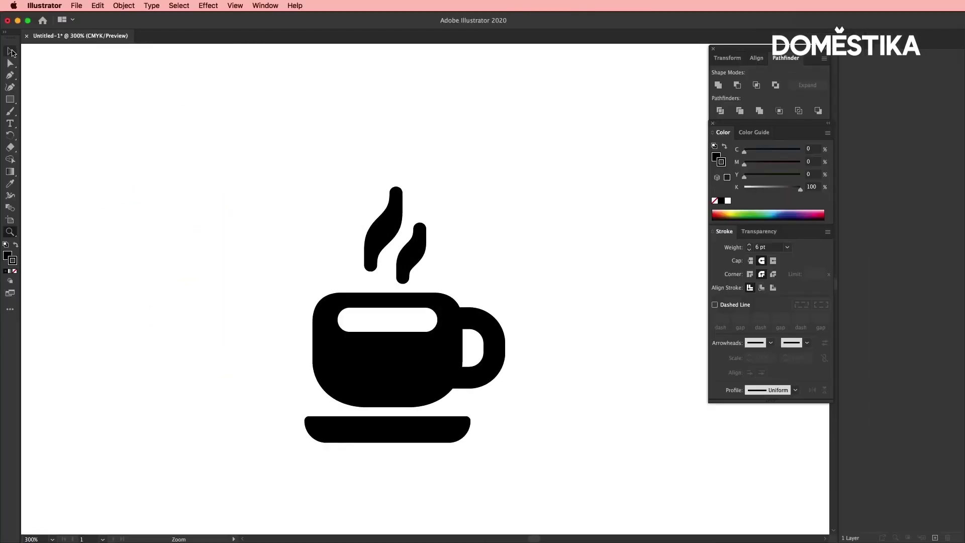
Expand both steam wisps' fill and stroke into solid shapes, then select the left wisp
left_click_drag(350, 201, 433, 257)
left_click(125, 6)
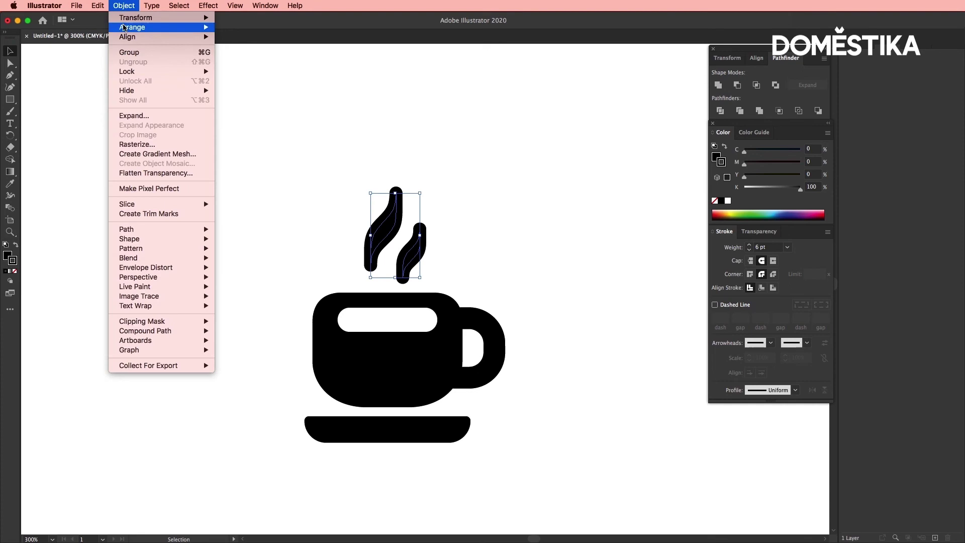
left_click(131, 114)
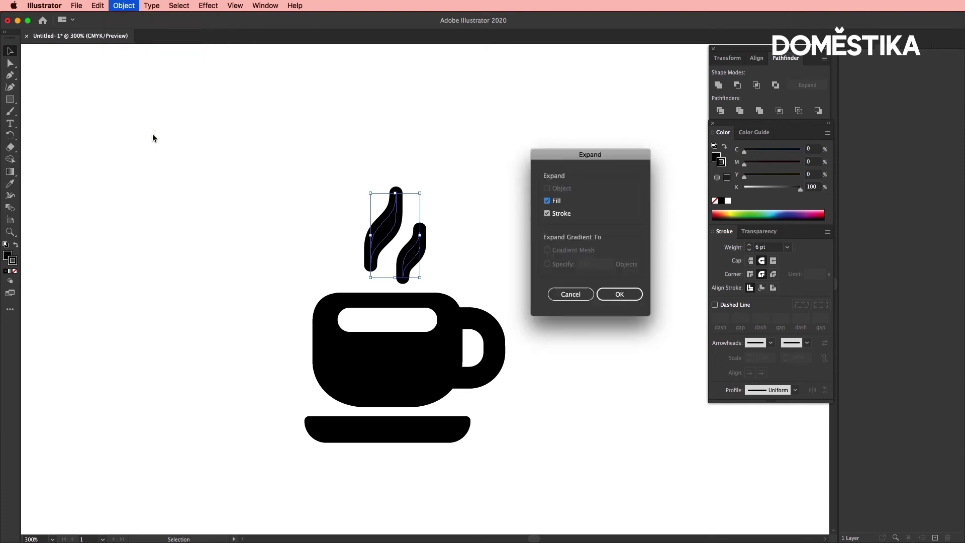
left_click(615, 294)
left_click(421, 202)
left_click(387, 225)
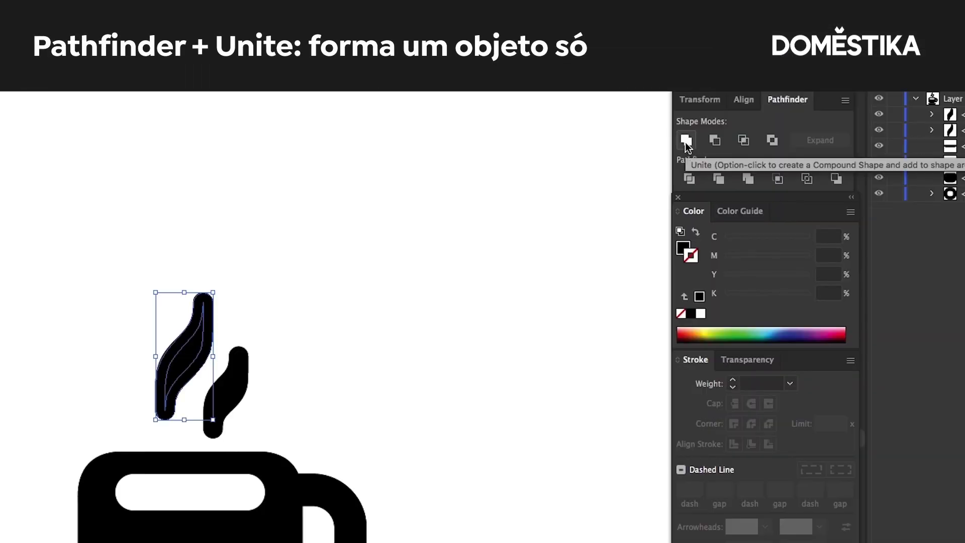
Unite the left and right wisps each into a single shape with Pathfinder Unite, then deselect
left_click(686, 144)
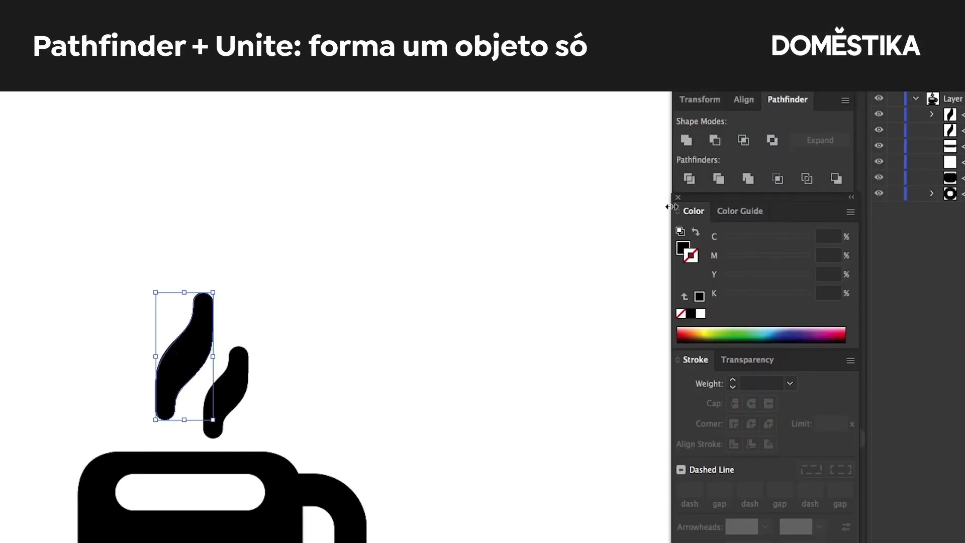
left_click(241, 374)
left_click(683, 143)
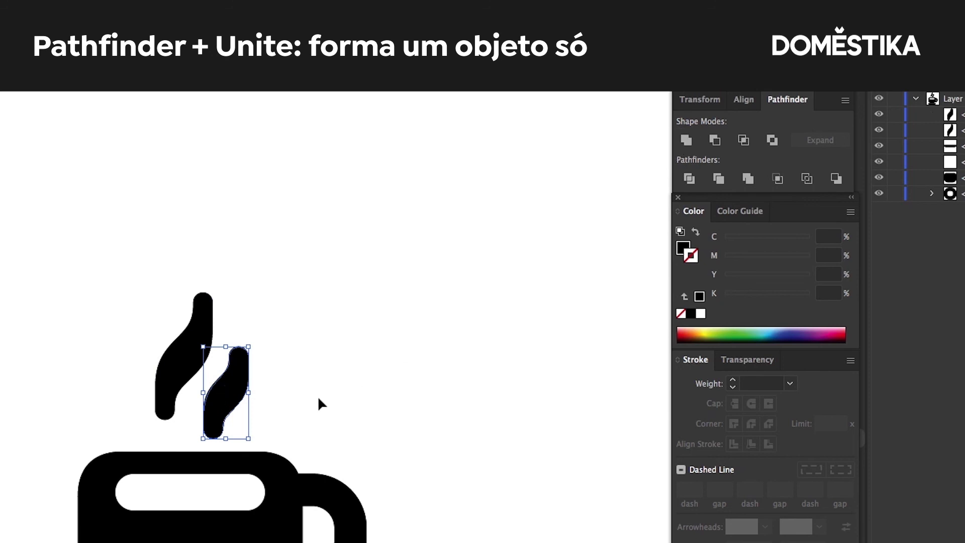
left_click(313, 201)
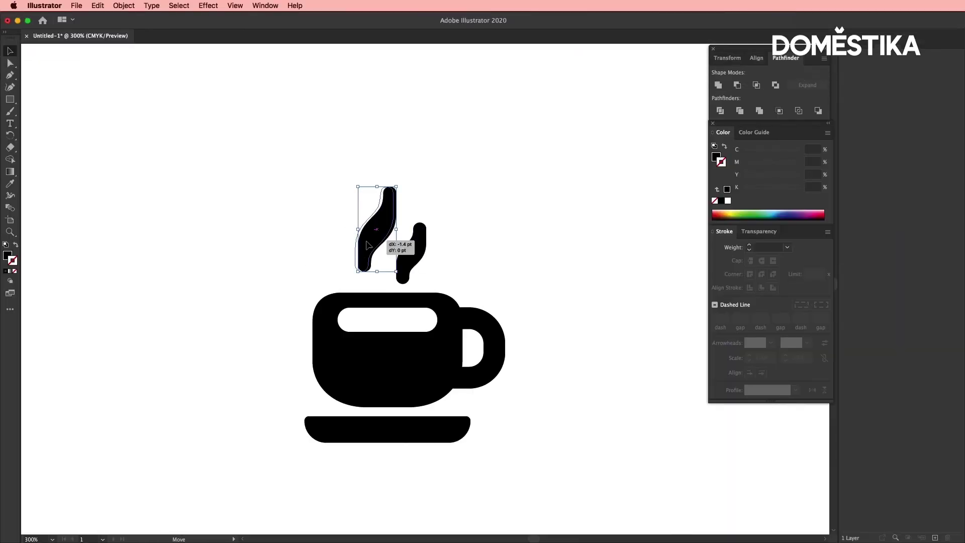